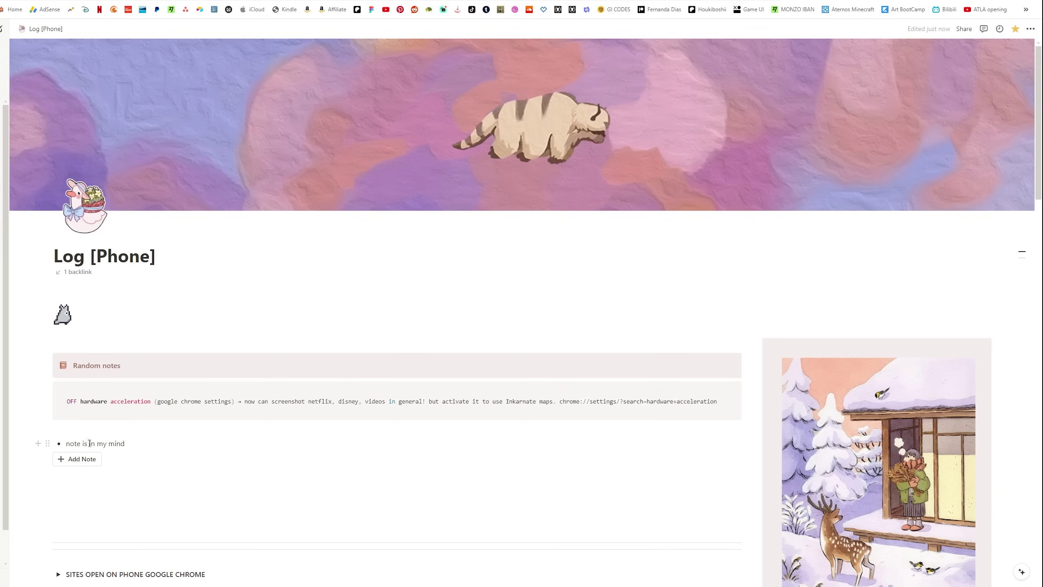
# Add a bulleted note reading "bfdhjgbdfhjgbf" below the existing note in the Random notes section
pyautogui.click(76, 459)
pyautogui.write('bruhjgbdfhjgbf')
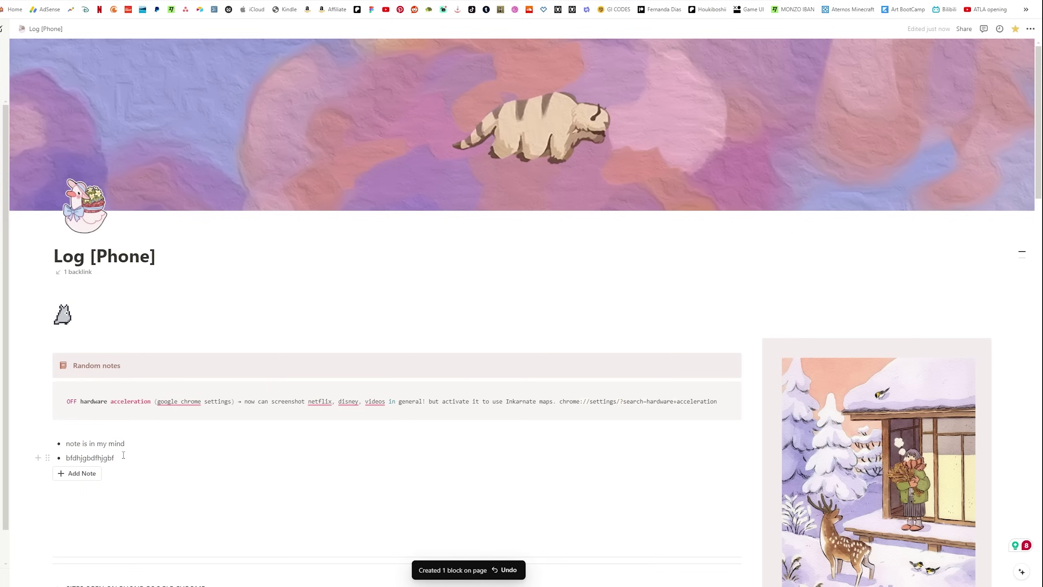
# Delete both bulleted notes under Random notes along with the leftover empty lines
pyautogui.moveTo(114, 456); pyautogui.dragTo(65, 443)
pyautogui.press('BackSpace')
pyautogui.press('BackSpace')
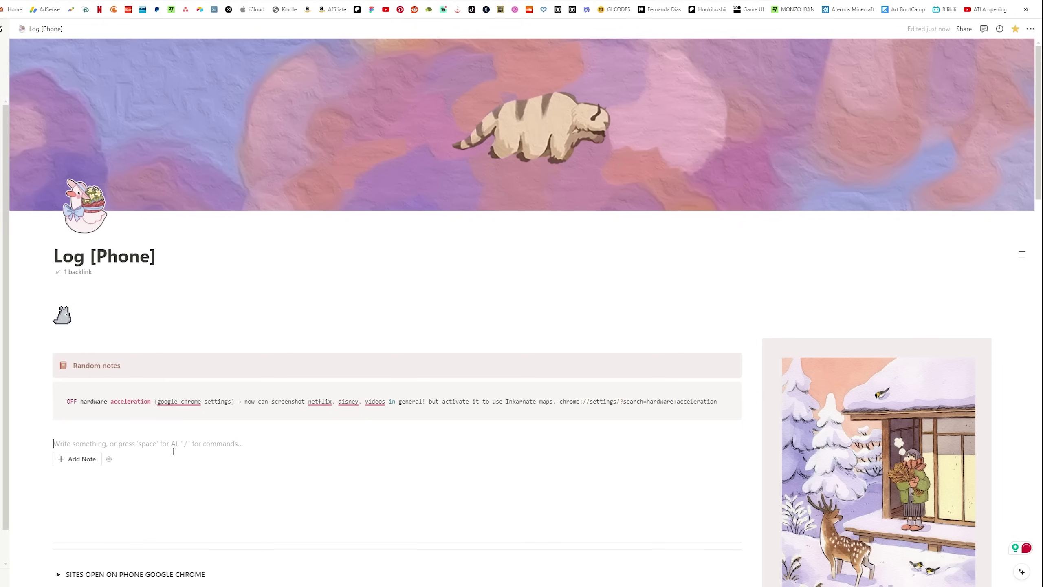
pyautogui.press('BackSpace')
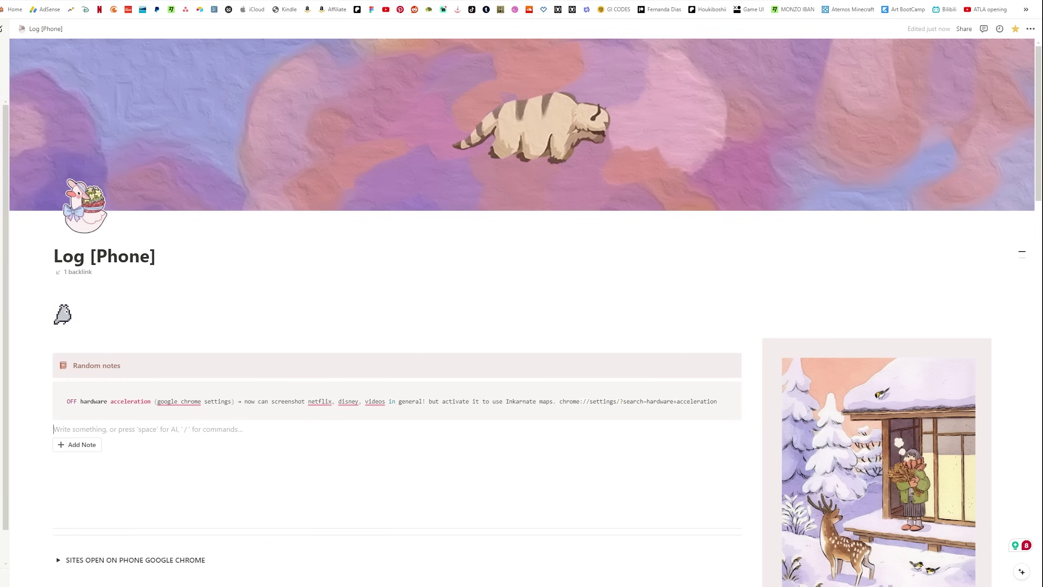
# Open the Quests page and look over its All Tasks board grouped by date
pyautogui.click(2, 253)
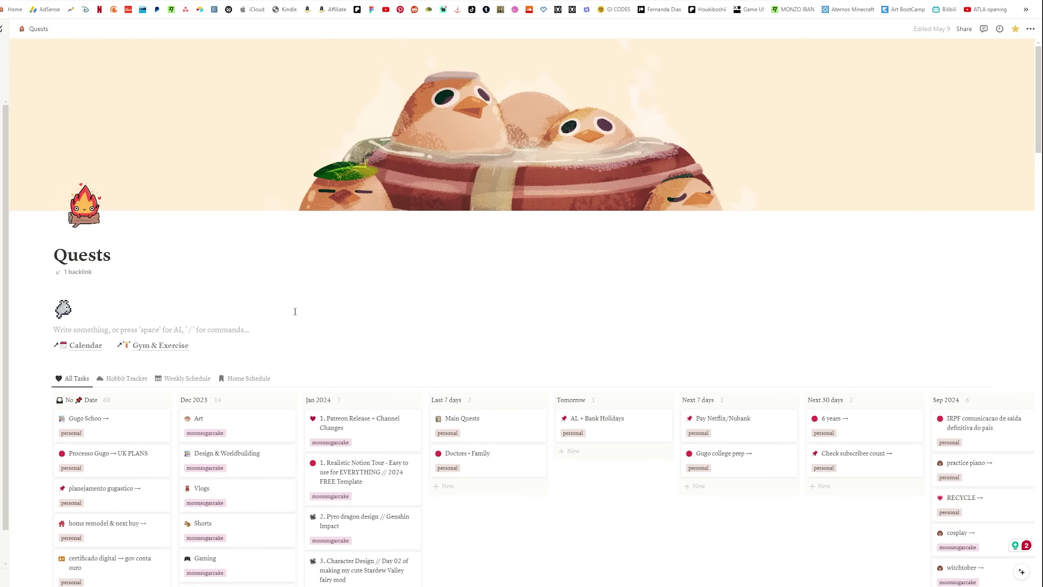
pyautogui.scroll(-1, 352, 335)
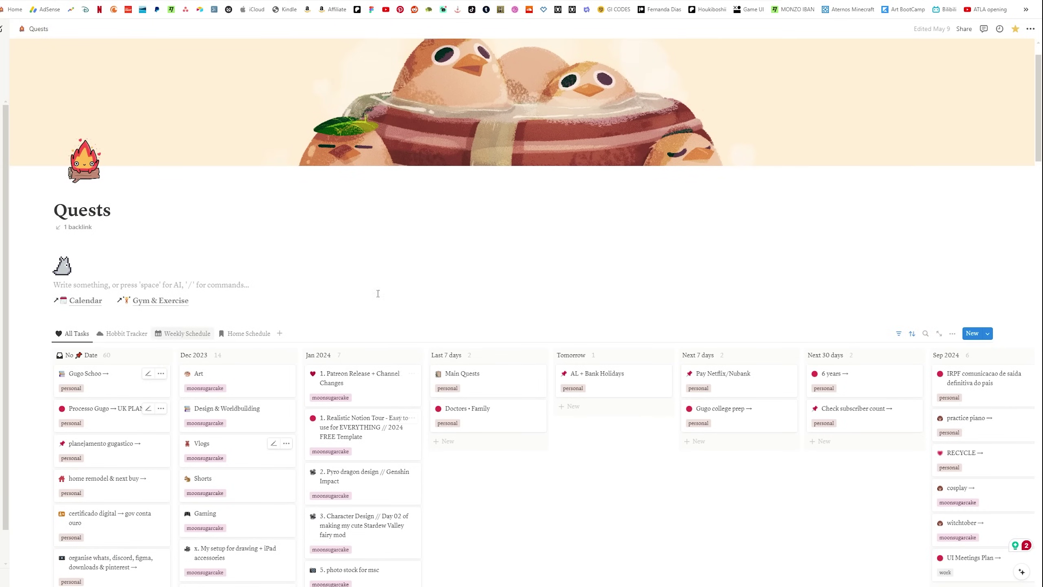
pyautogui.scroll(1, 452, 522)
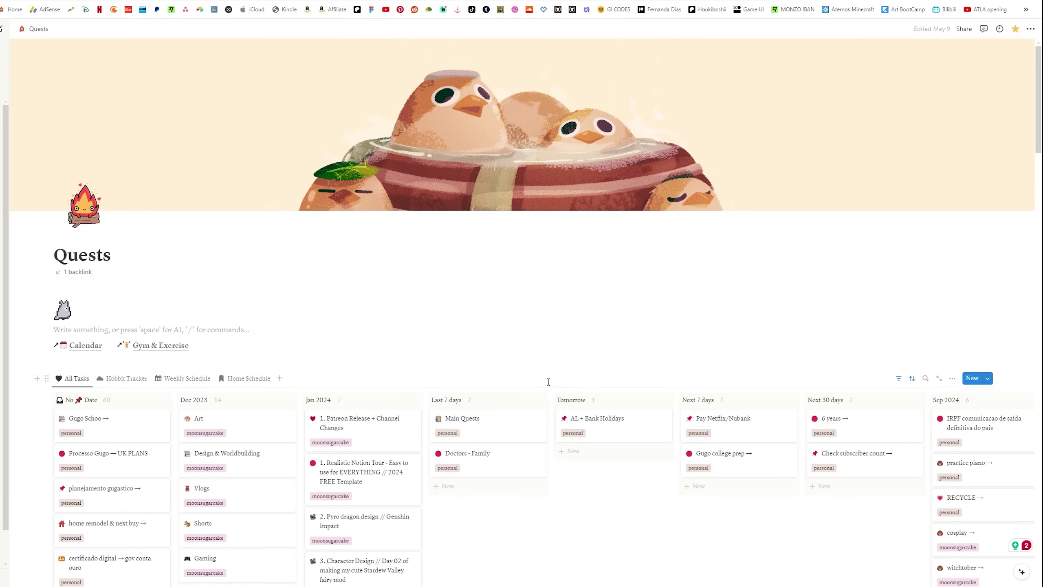
pyautogui.moveTo(498, 426); pyautogui.dragTo(441, 391)
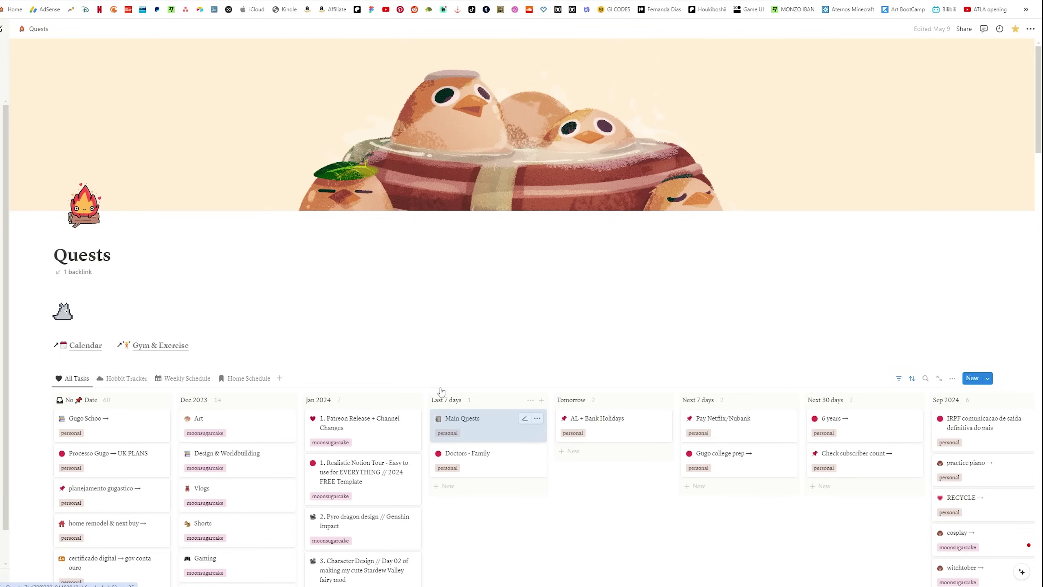
pyautogui.click(395, 348)
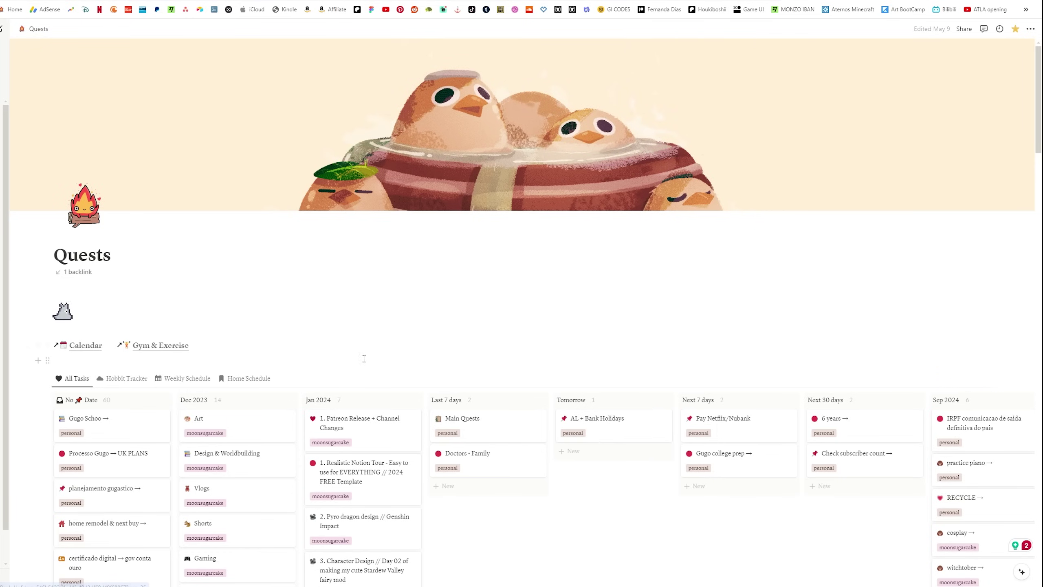
pyautogui.click(432, 330)
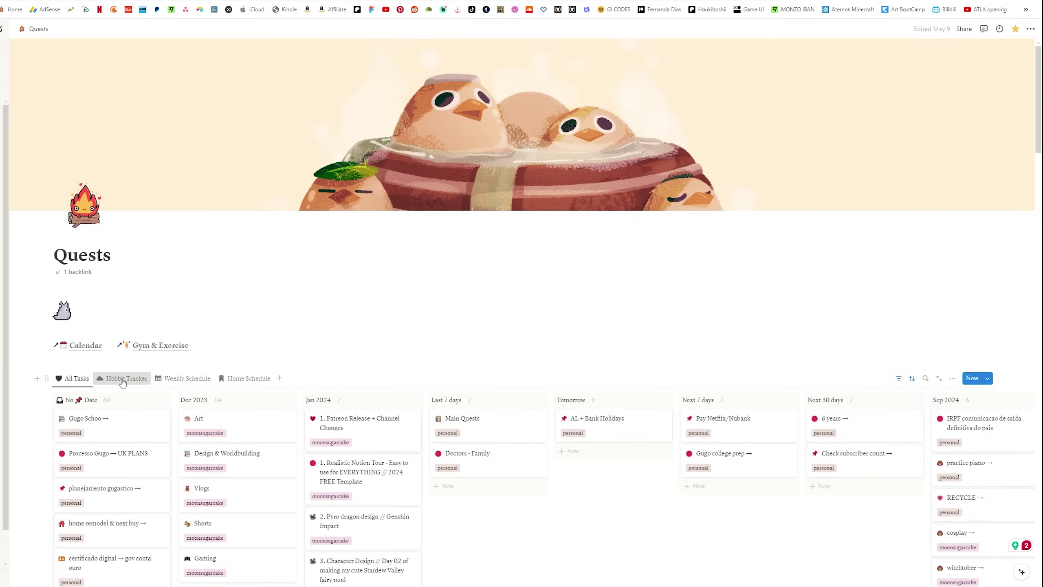
# Show the Hobbit Tracker calendar on the Quests page and create a new entry for June 20, 2024
pyautogui.click(154, 393)
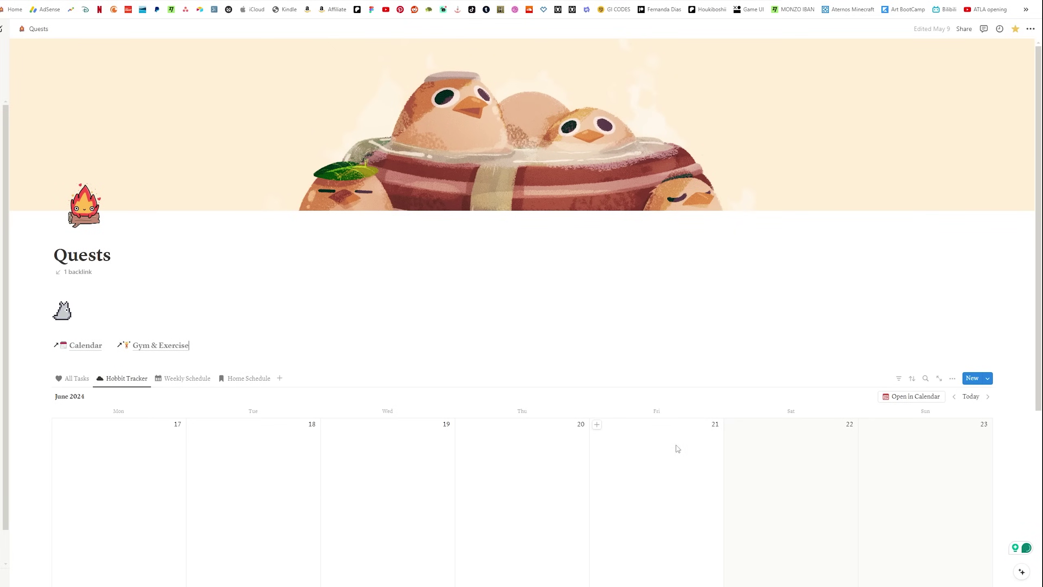
pyautogui.click(987, 378)
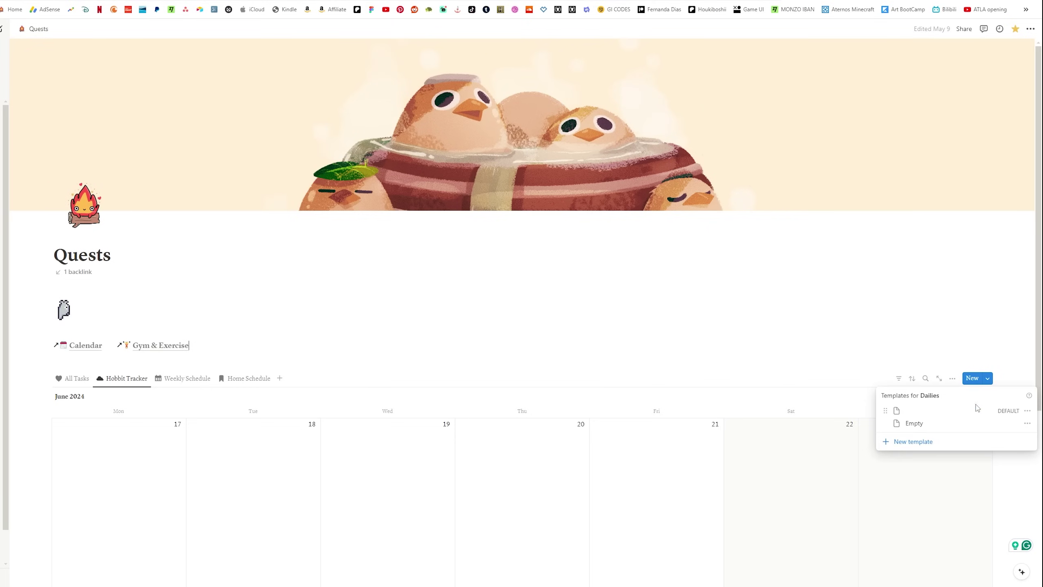
pyautogui.click(505, 433)
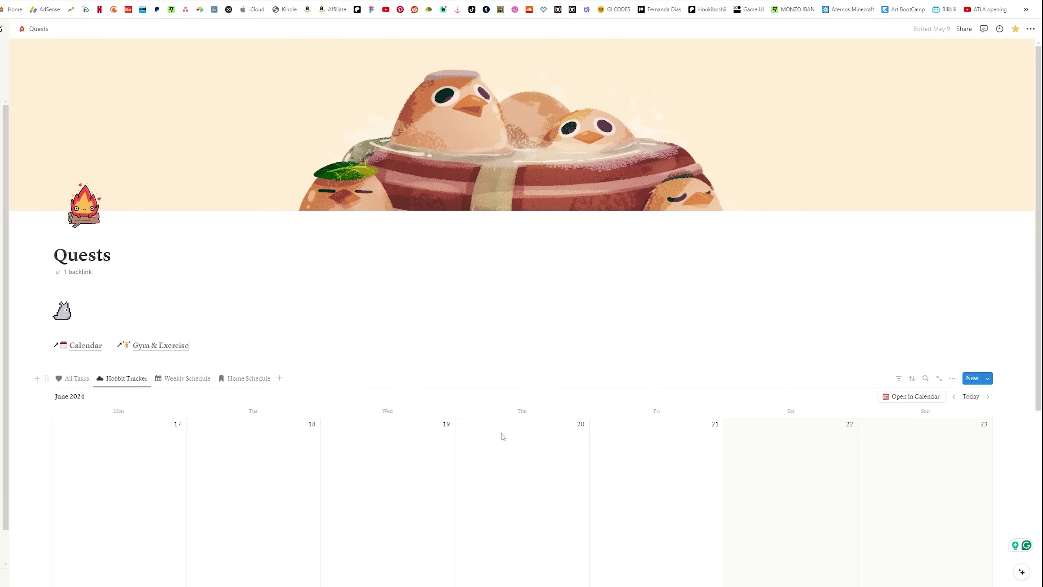
pyautogui.click(463, 425)
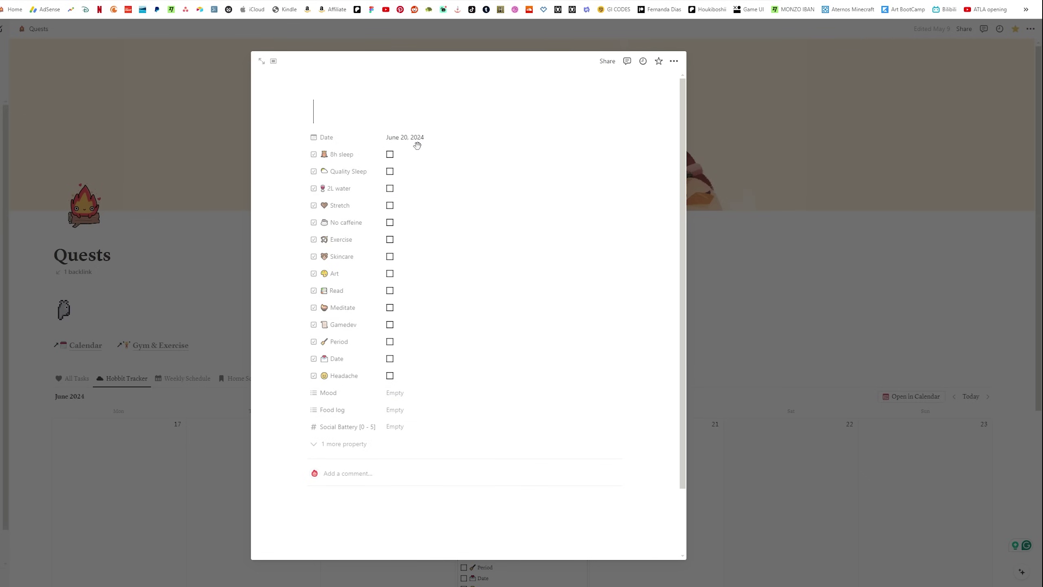
# Check off 8h sleep, 2L water, Art, Read and Headache in the June 20, 2024 entry
pyautogui.click(389, 155)
pyautogui.click(390, 189)
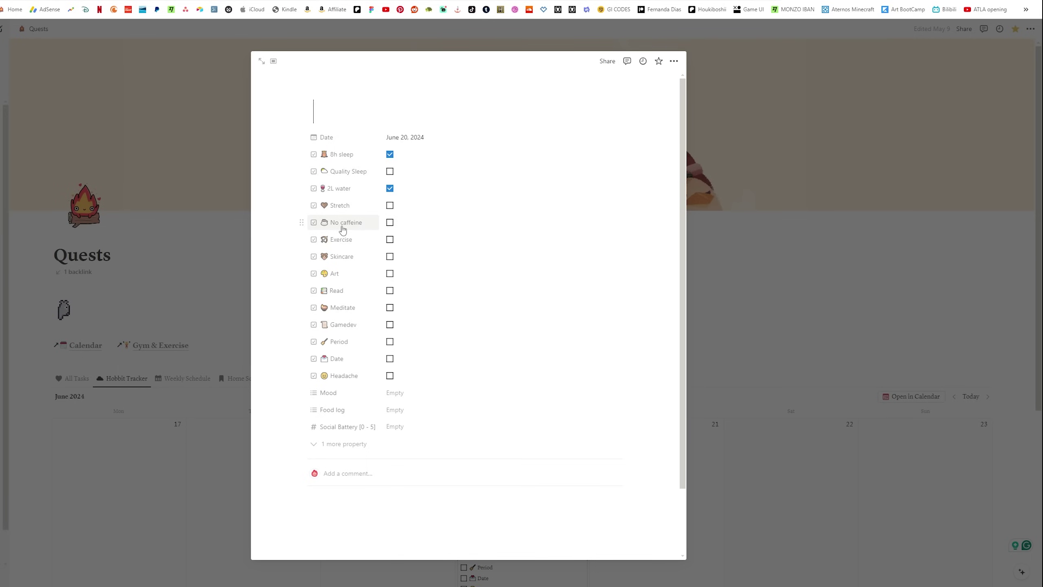
pyautogui.click(390, 274)
pyautogui.click(390, 292)
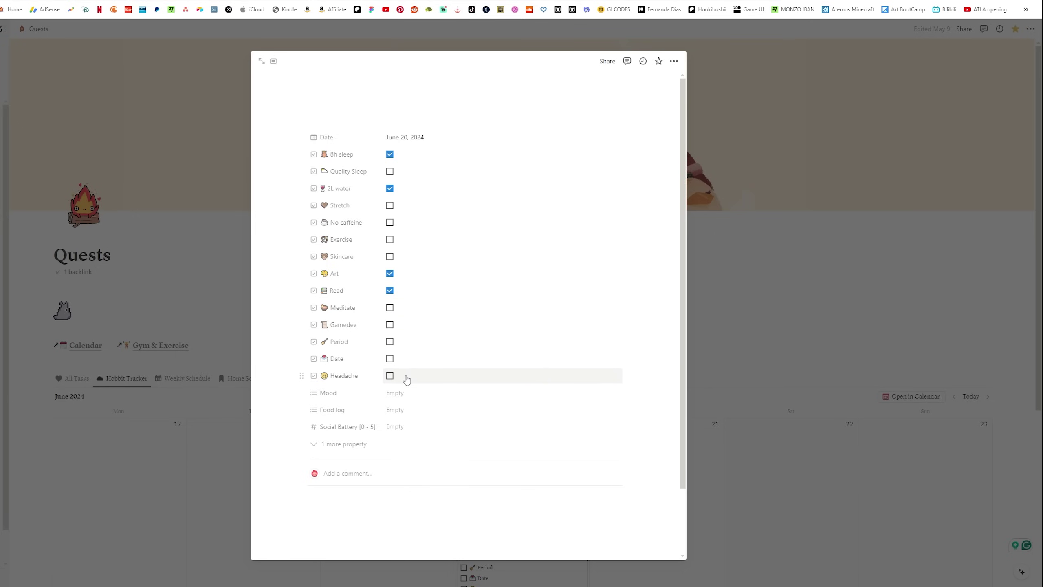
pyautogui.click(390, 376)
# Set the entry's Mood to productive and anxious, and close the entry
pyautogui.click(409, 395)
pyautogui.click(457, 424)
pyautogui.click(450, 486)
pyautogui.click(512, 340)
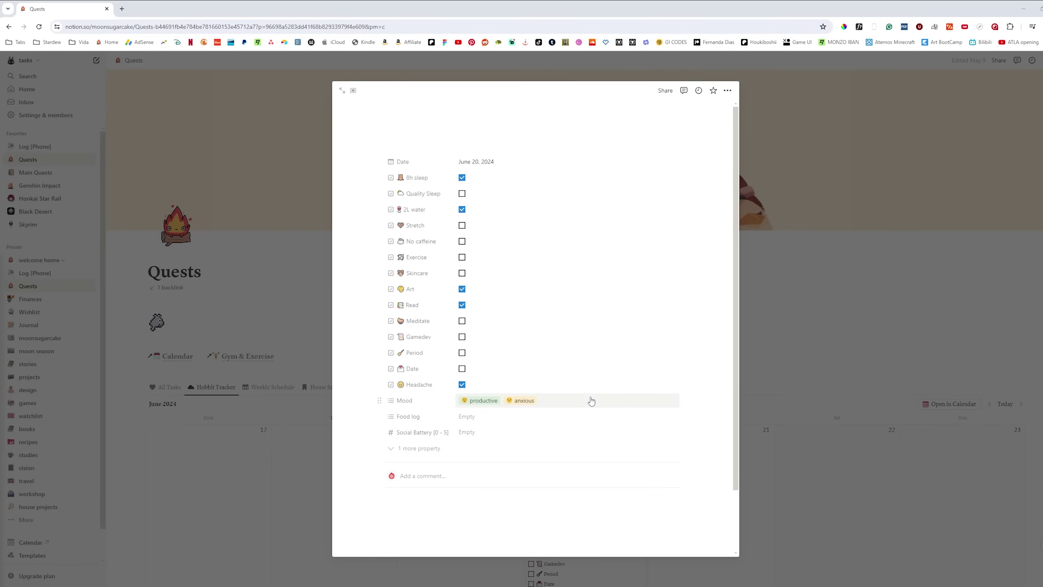
pyautogui.click(276, 387)
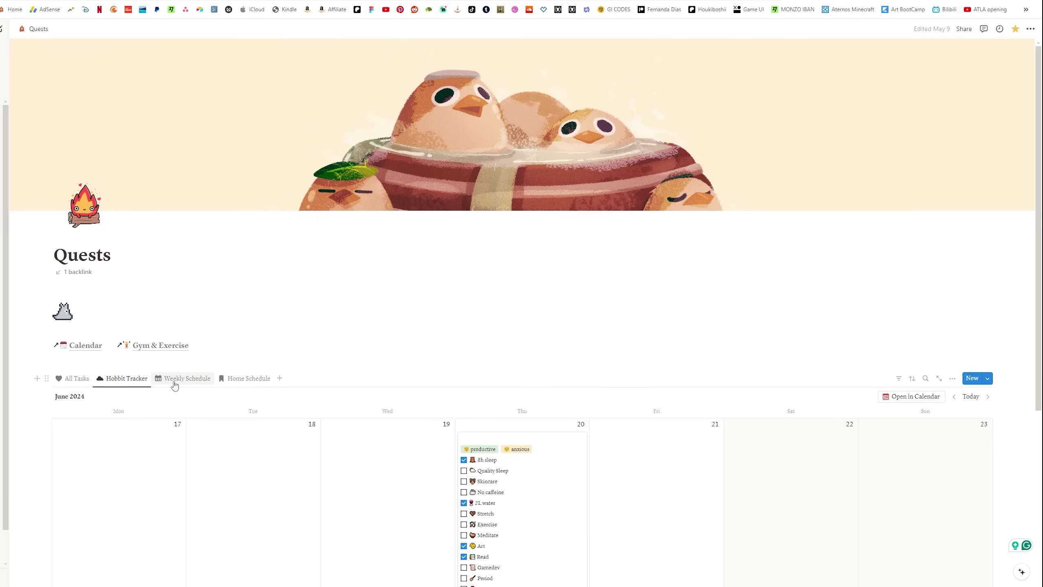
# View the Weekly Schedule and the Home Schedule on the Quests page
pyautogui.click(188, 381)
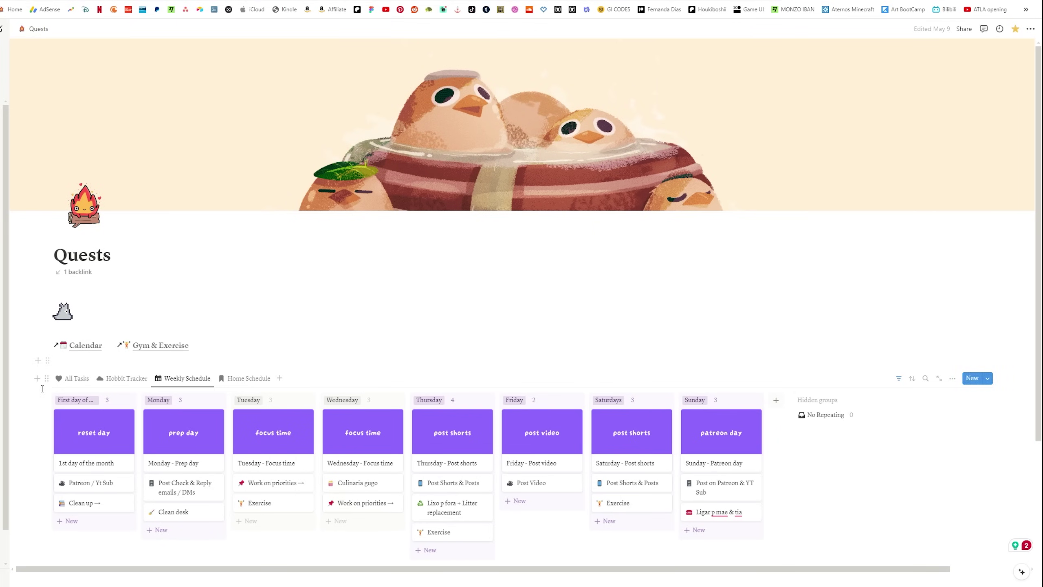
pyautogui.click(244, 378)
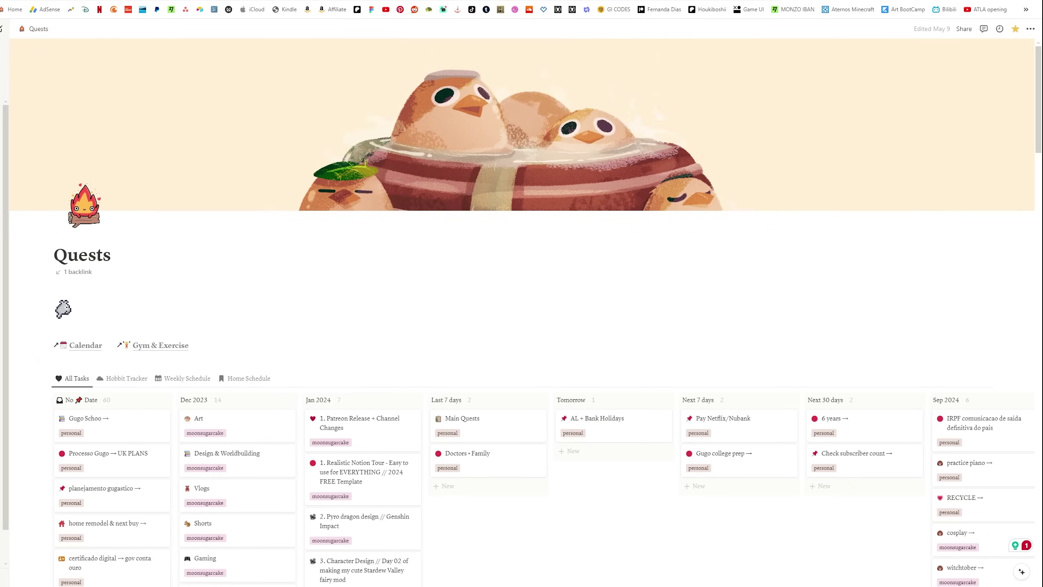
# Open the Finances page and examine the Subscriptions table's entertainment, content creation and home groups
pyautogui.hotkey('alt', 'Left')
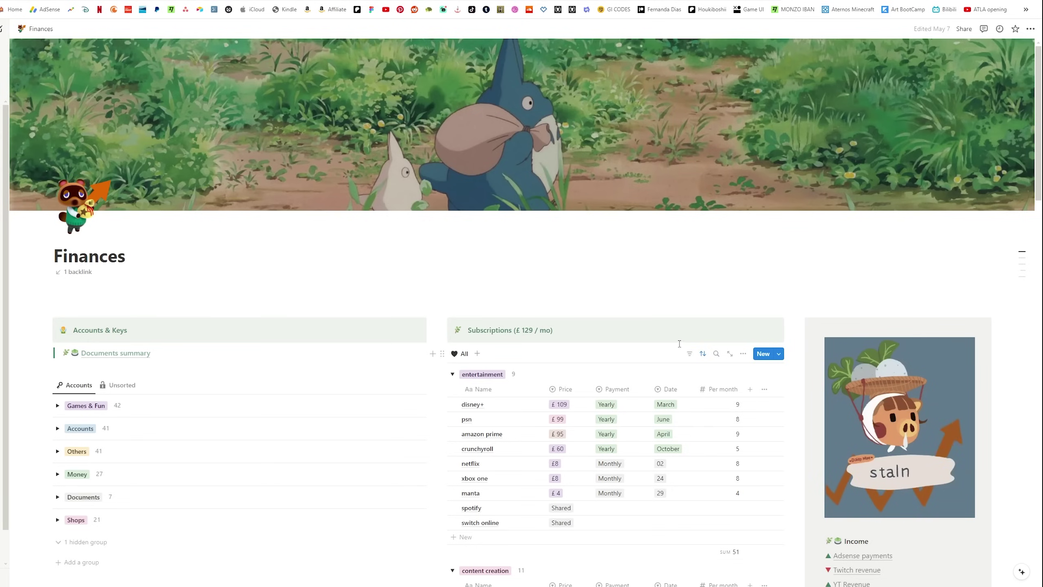
pyautogui.scroll(-1, 677, 347)
pyautogui.scroll(-1, 681, 357)
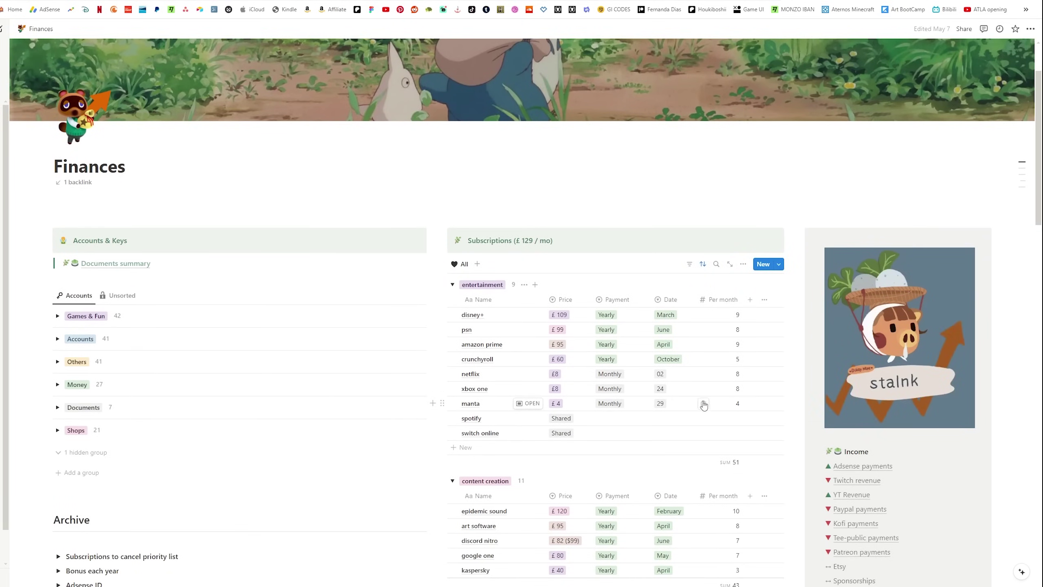
pyautogui.scroll(-1, 701, 403)
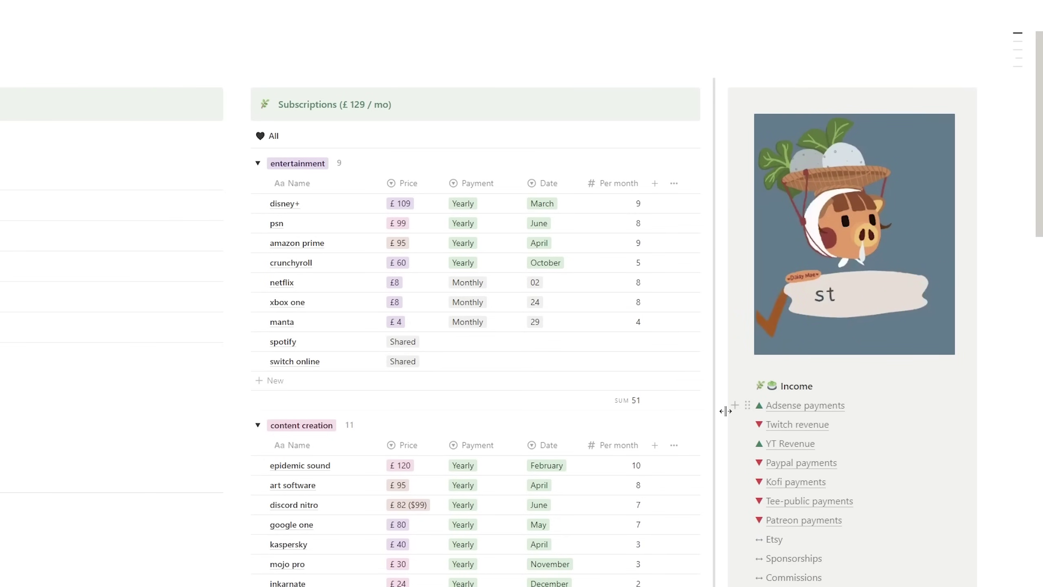
pyautogui.scroll(-1, 726, 412)
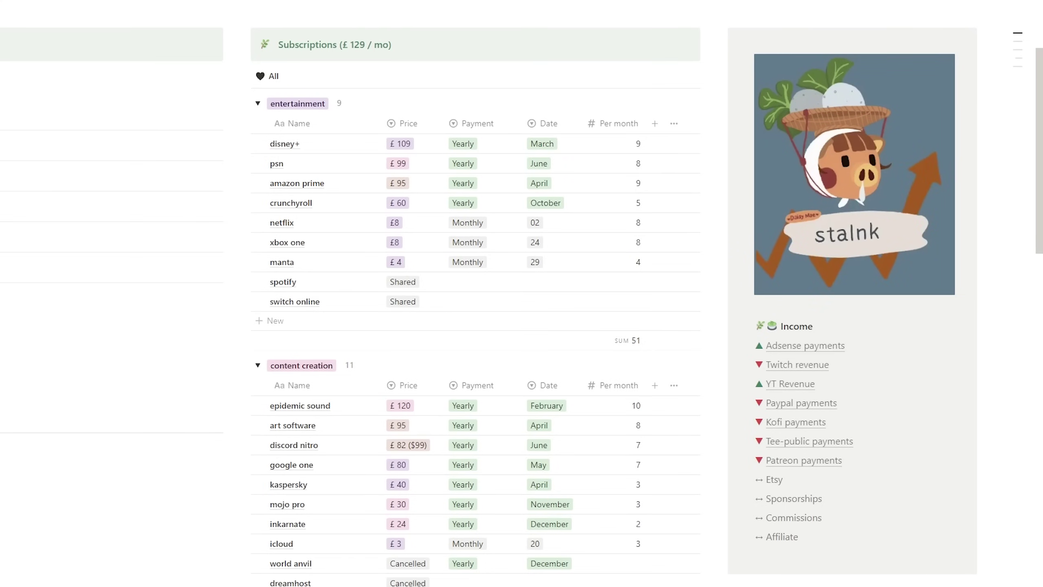
pyautogui.scroll(-2, 521, 293)
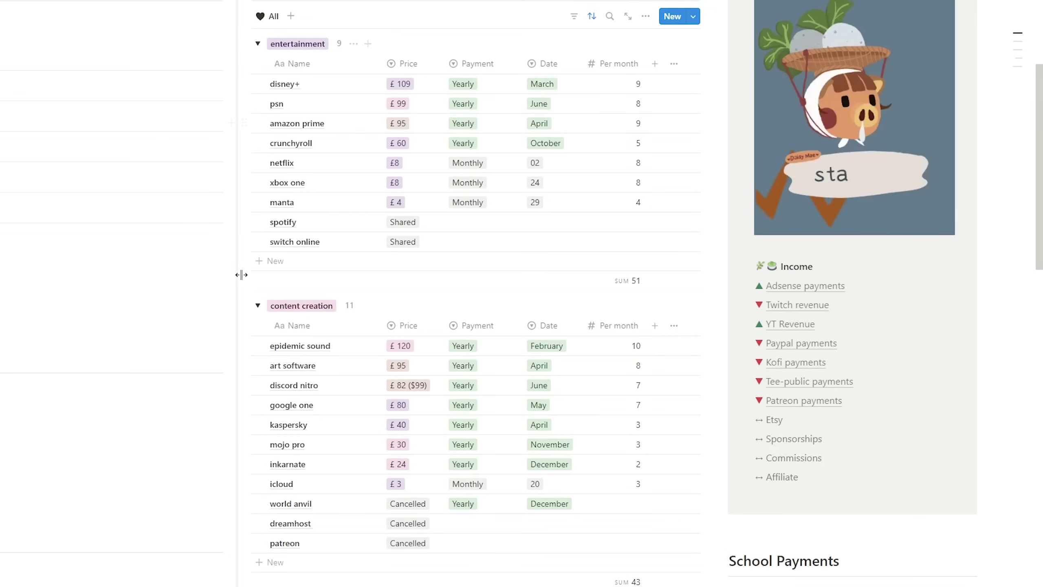
pyautogui.scroll(-2, 344, 270)
pyautogui.scroll(-2, 346, 267)
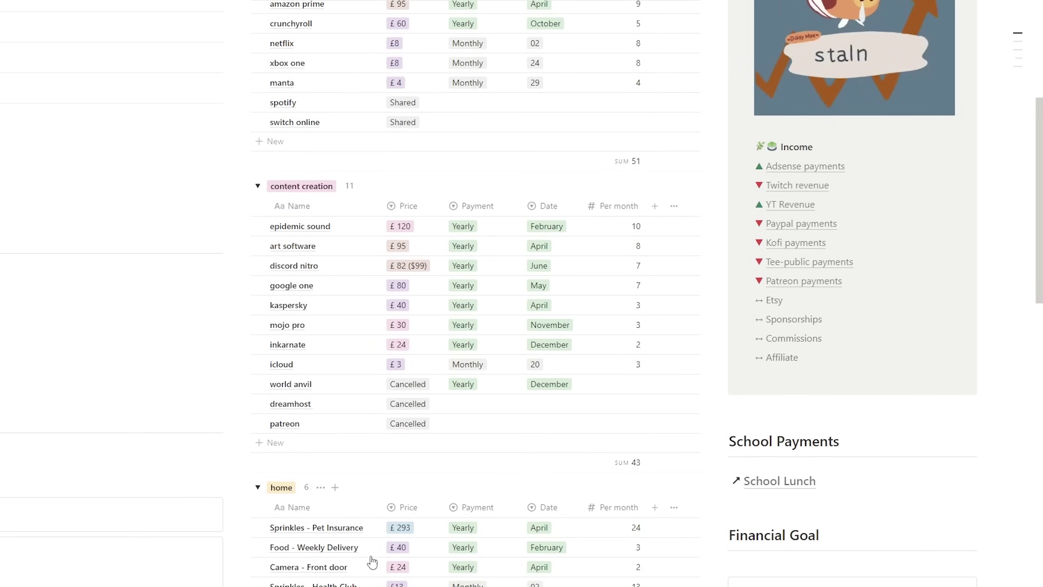
pyautogui.moveTo(356, 531)
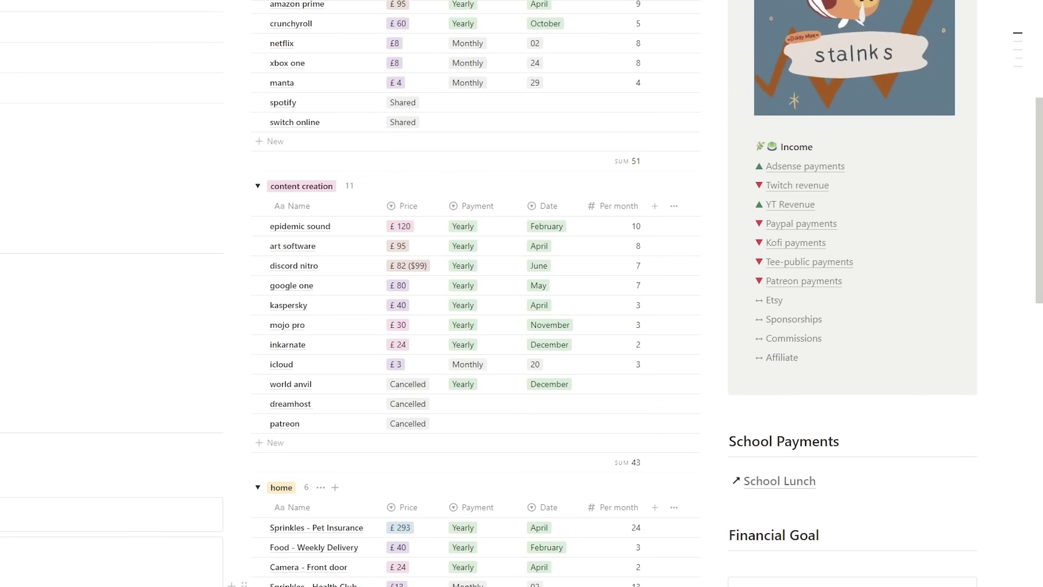
pyautogui.moveTo(449, 460)
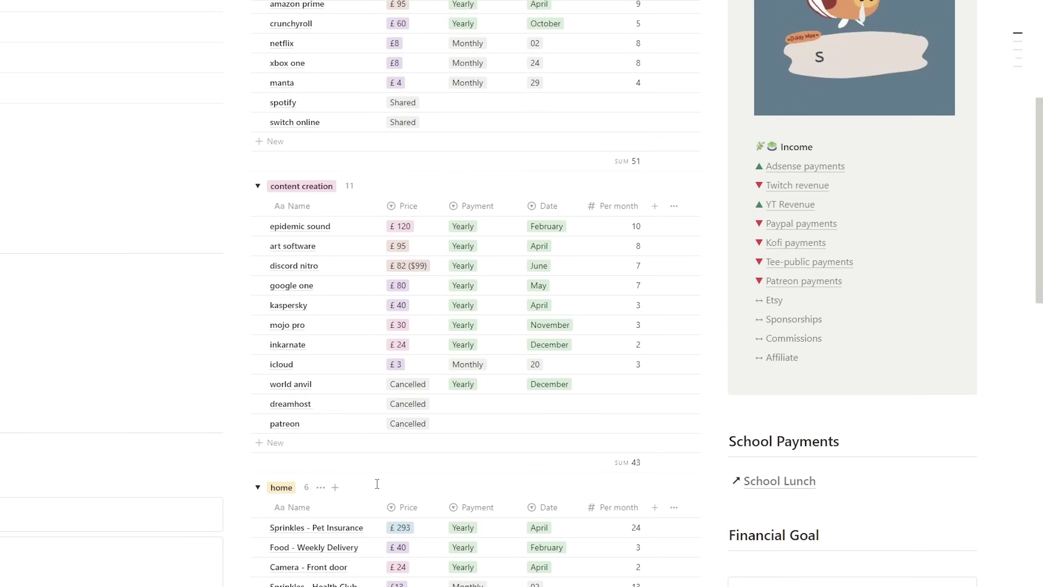
pyautogui.scroll(-1, 377, 484)
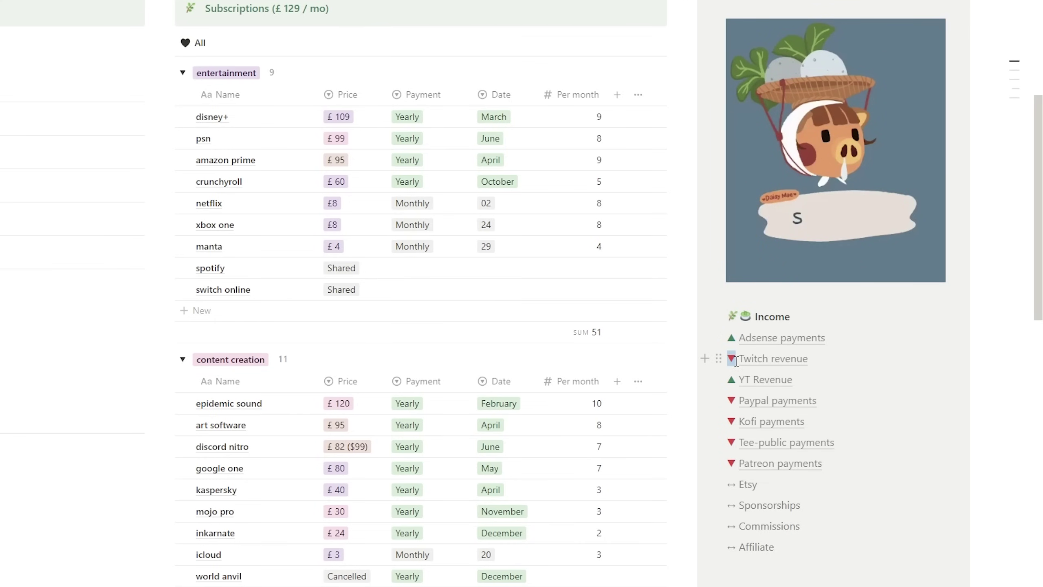
# Examine the trend markers and payment sources in the Income list of the Finances page
pyautogui.moveTo(735, 359); pyautogui.dragTo(727, 359)
pyautogui.click(768, 295)
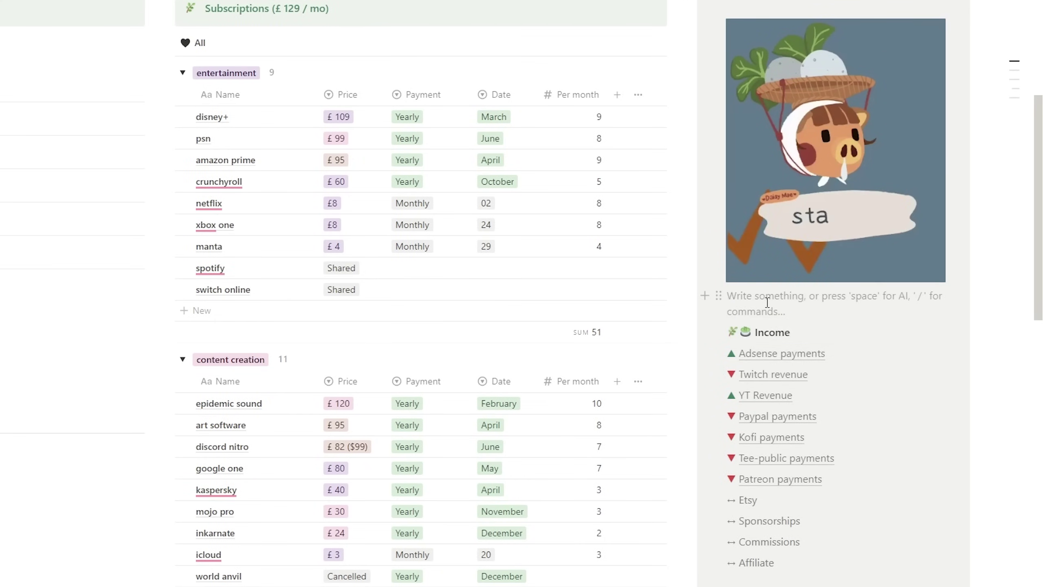
pyautogui.click(909, 409)
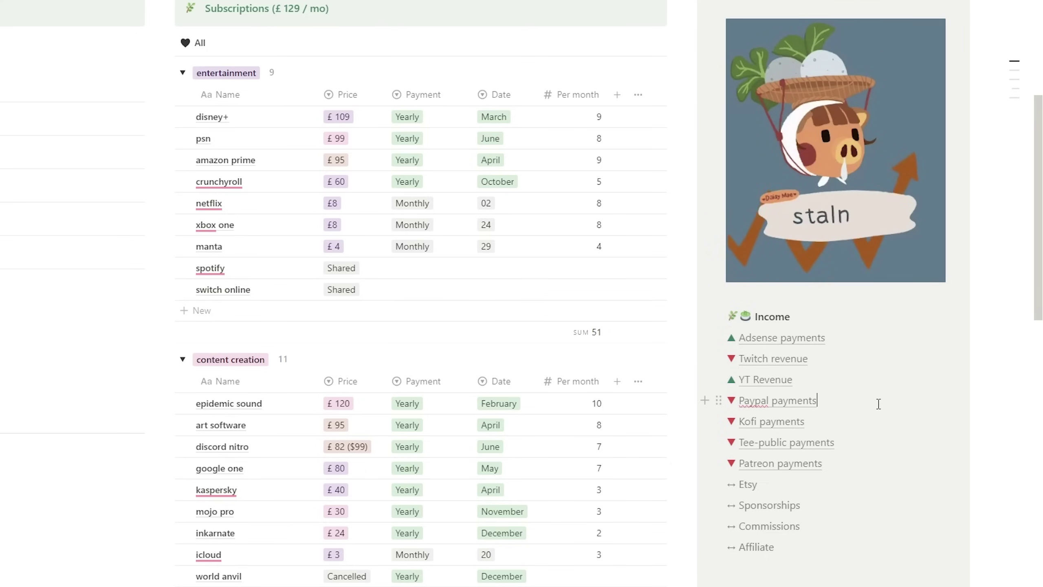
pyautogui.click(858, 355)
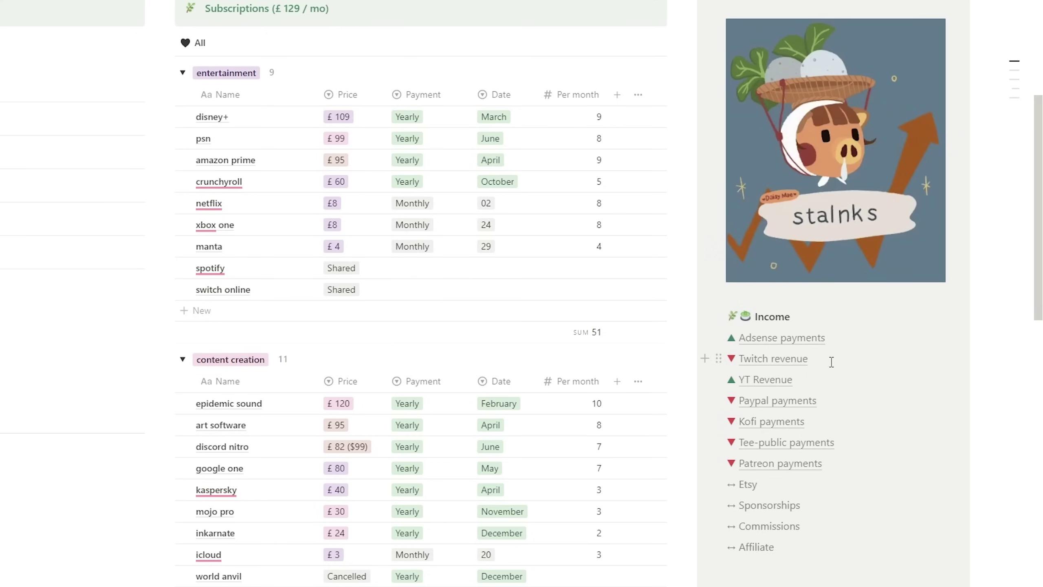
pyautogui.click(845, 338)
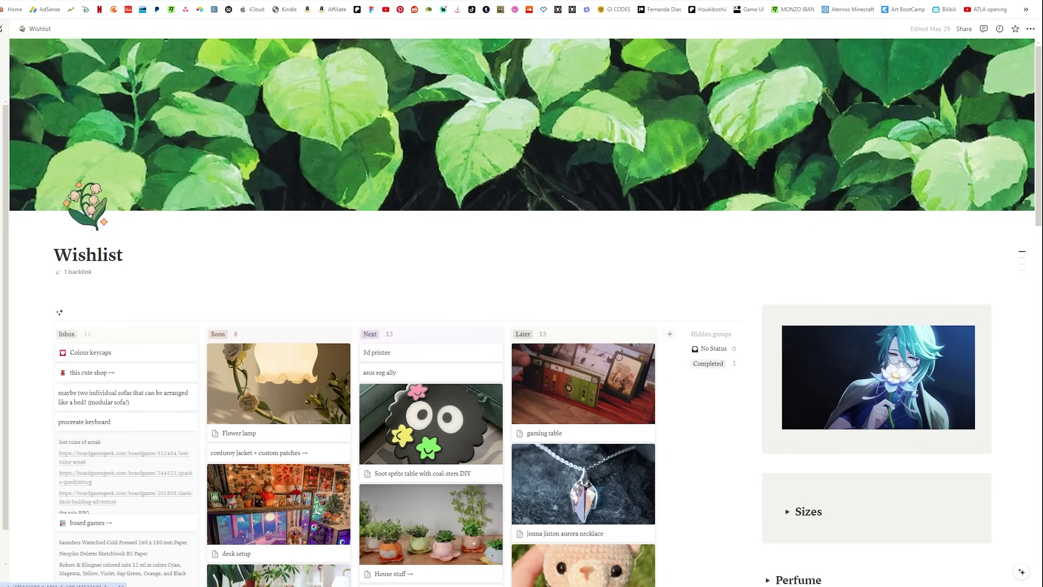
# Visit the Journal page, then open the moonsugarcake page and look over its Platforms and Resources sections
pyautogui.hotkey('alt', 'Left')
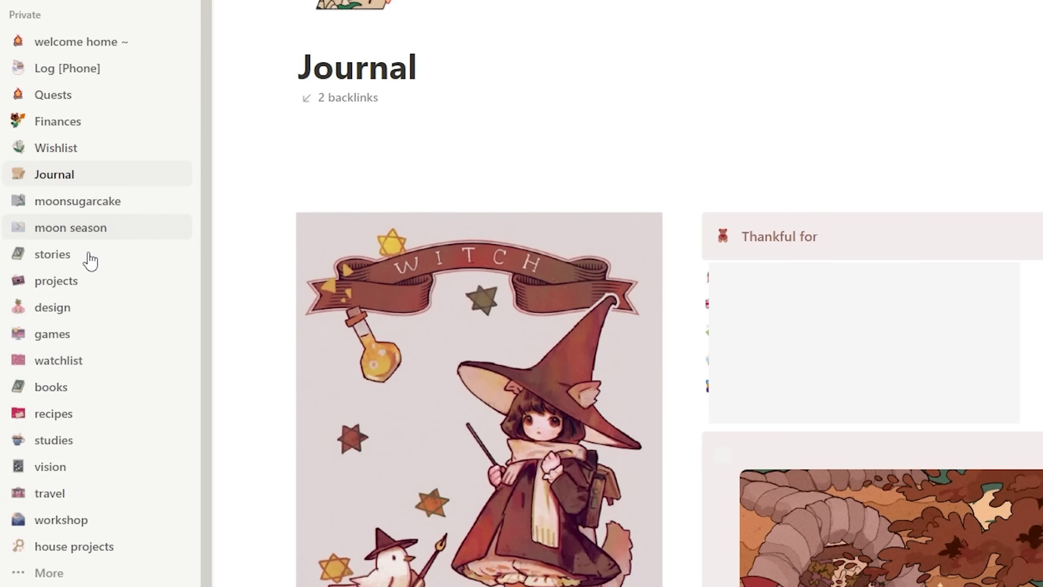
pyautogui.click(77, 202)
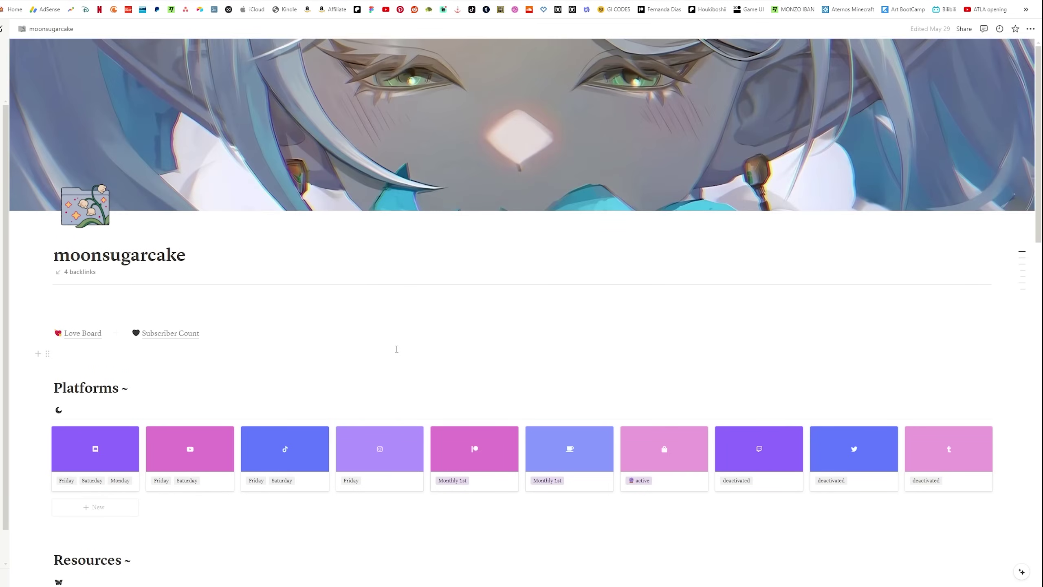
pyautogui.scroll(-2, 392, 318)
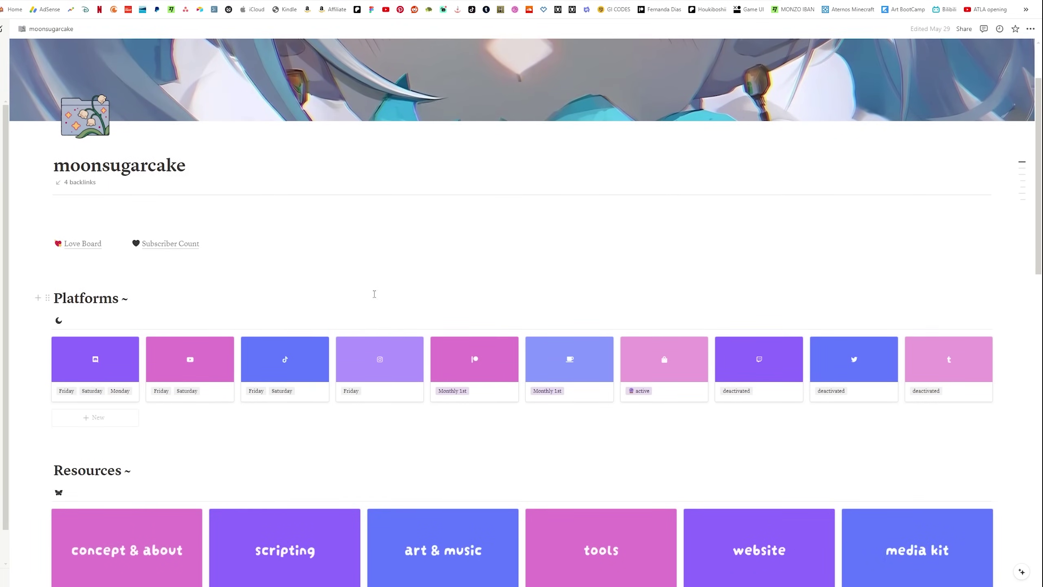
# View the Subscriber Count page and the Love Board linked from the moonsugarcake page
pyautogui.scroll(-1, 355, 252)
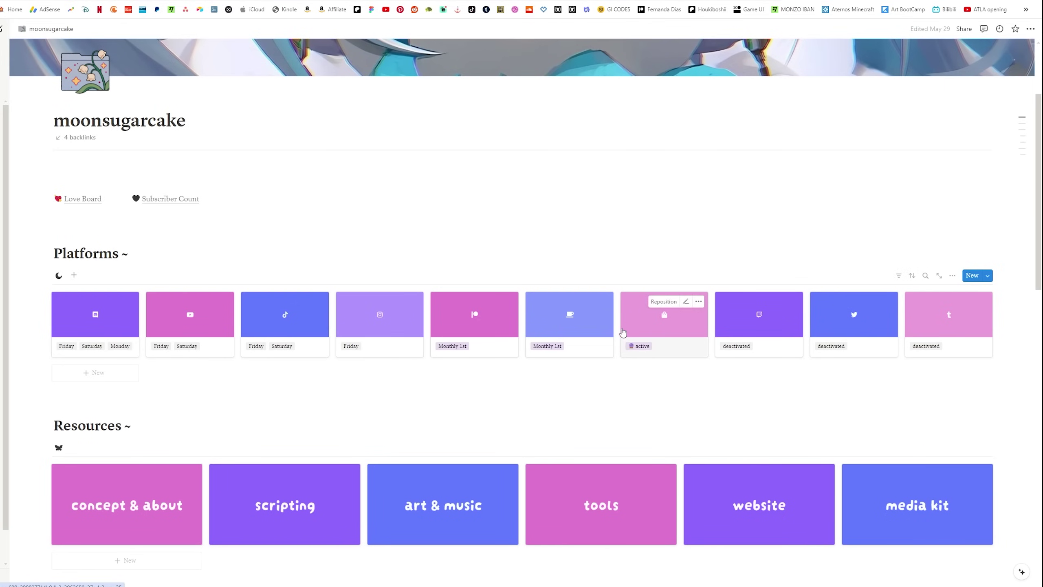
pyautogui.scroll(-1, 196, 389)
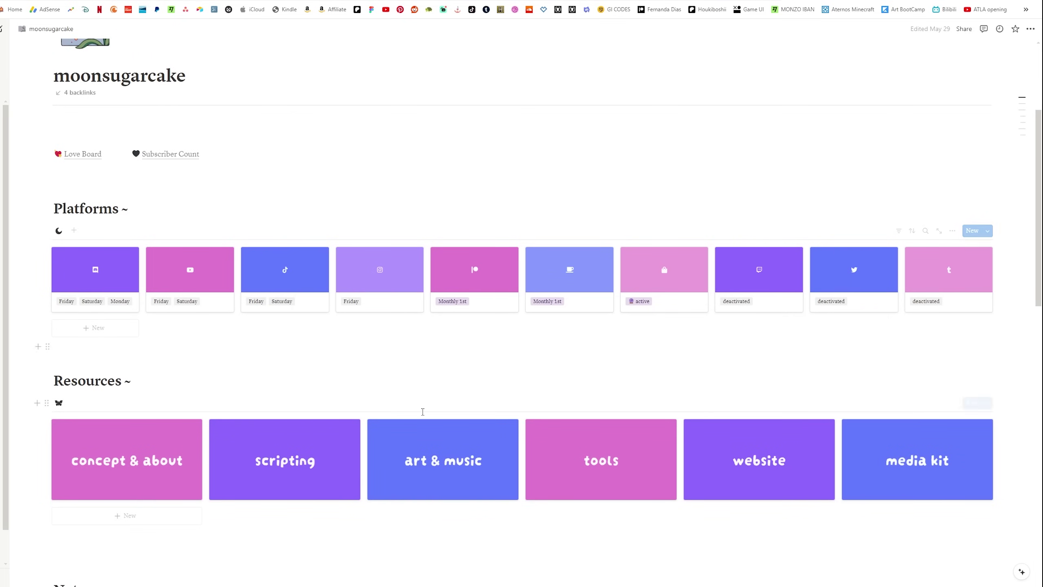
pyautogui.scroll(3, 333, 366)
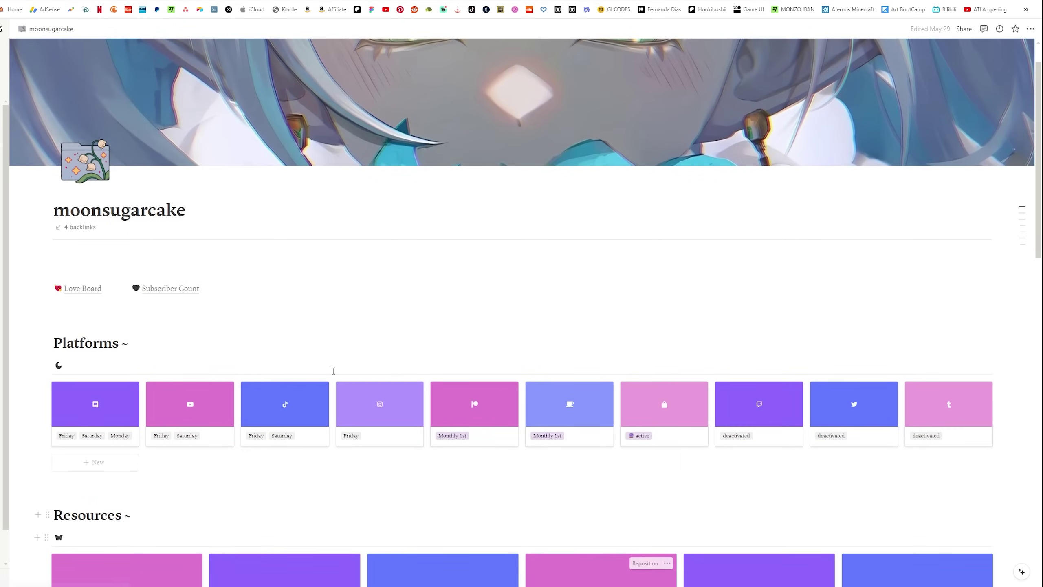
pyautogui.click(190, 292)
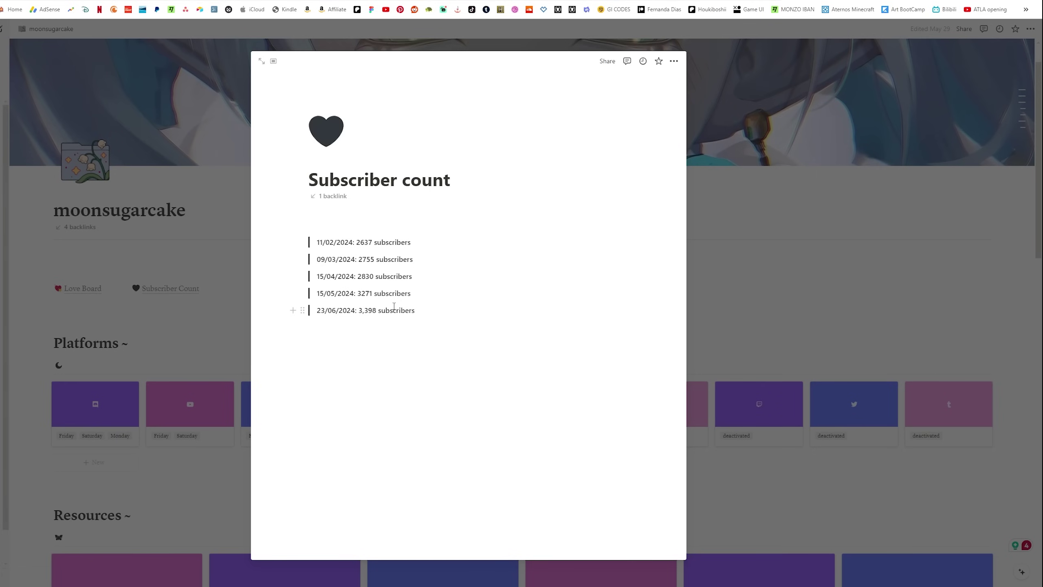
pyautogui.click(88, 293)
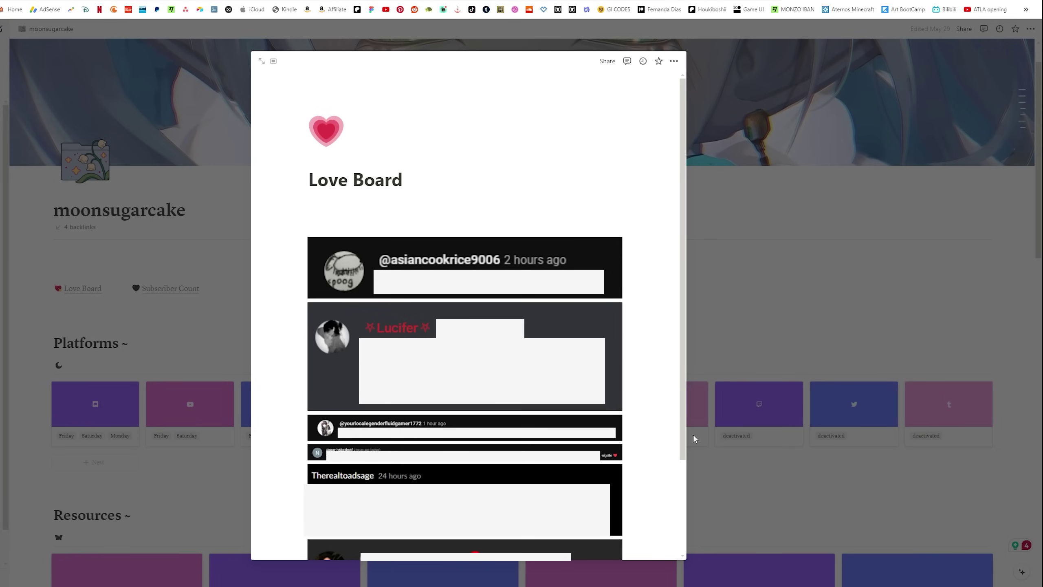
pyautogui.click(694, 434)
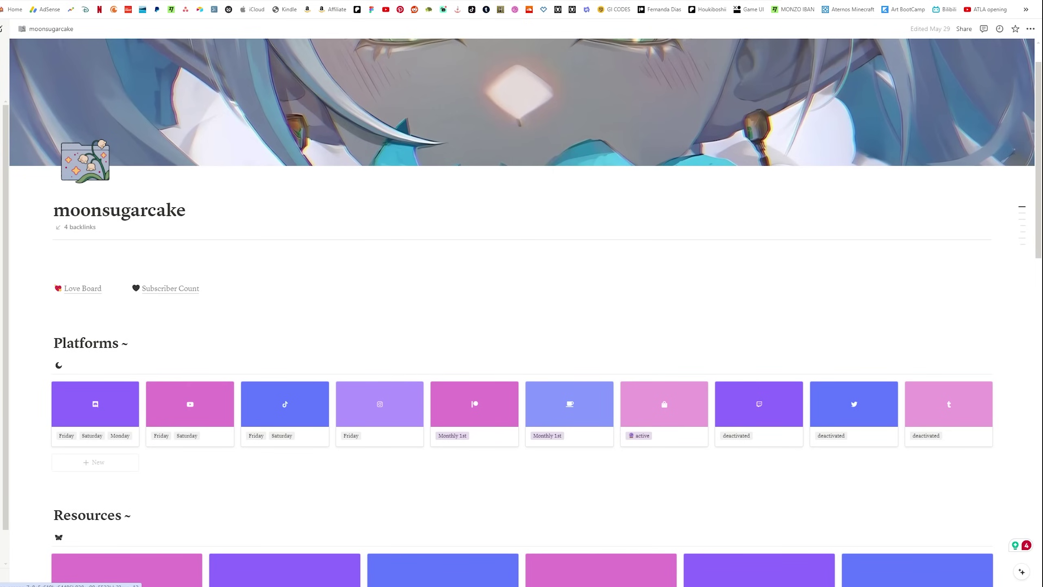
# Look over the quick links and Brain dump board on the moon season page, then open the stories page
pyautogui.hotkey('alt', 'Left')
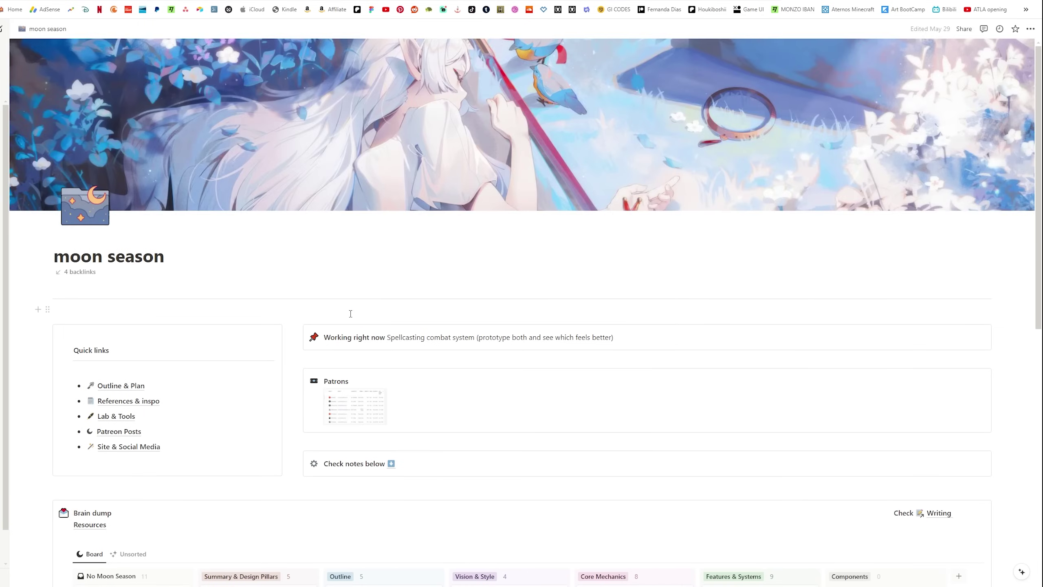
pyautogui.scroll(-2, 350, 314)
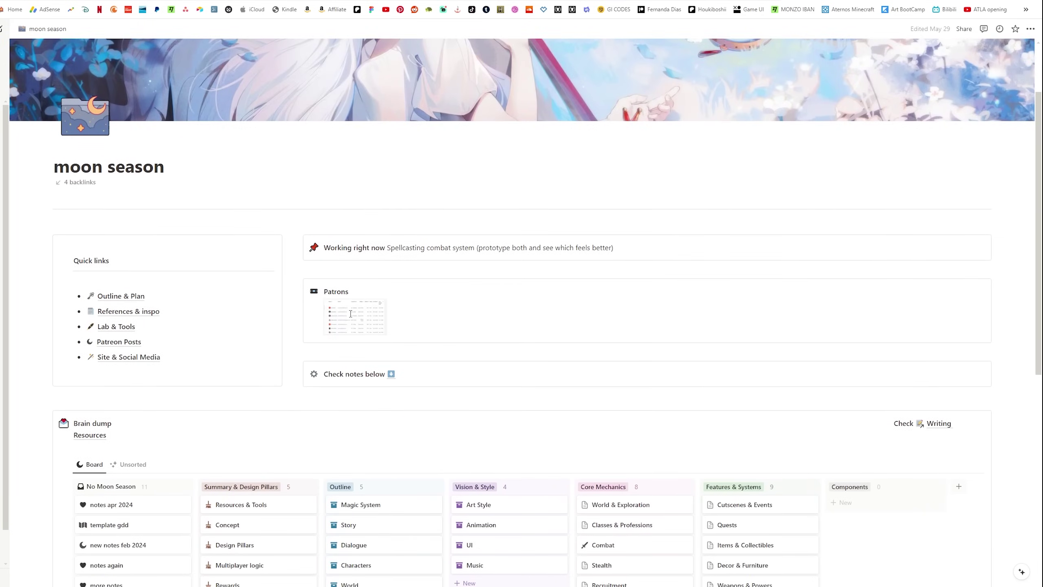
pyautogui.scroll(-1, 492, 376)
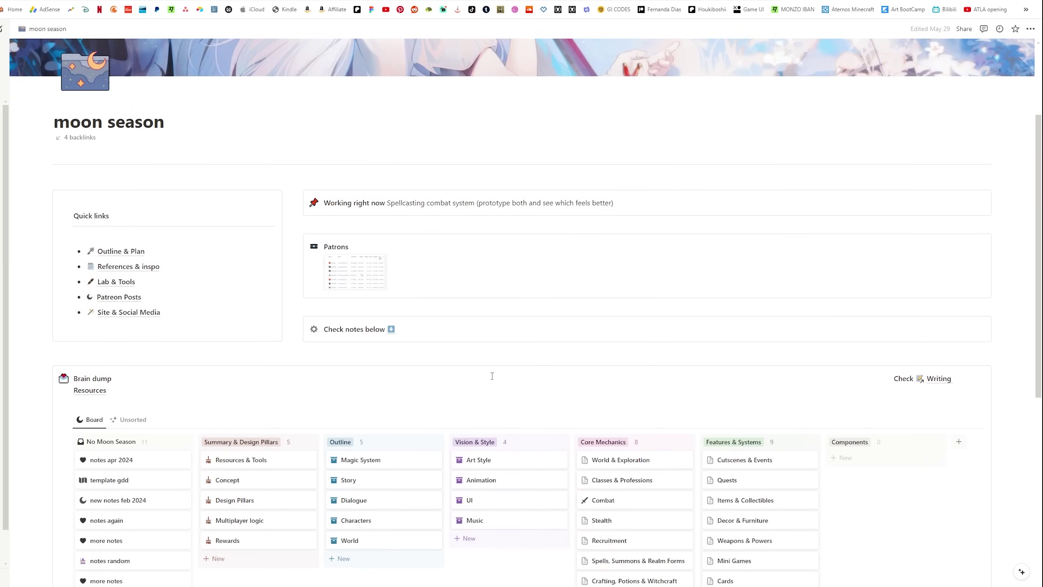
pyautogui.scroll(-1, 474, 388)
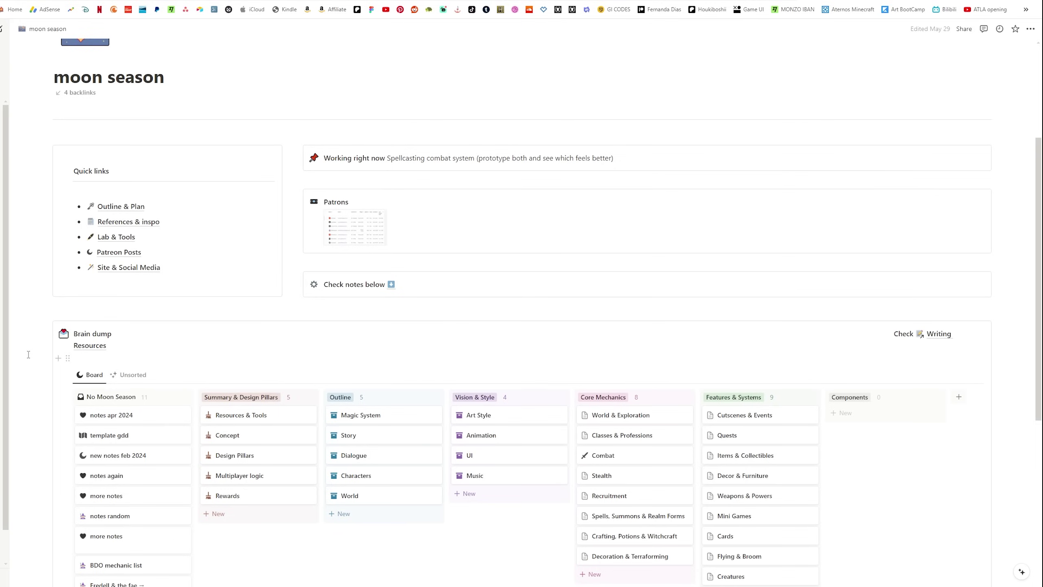
pyautogui.click(135, 583)
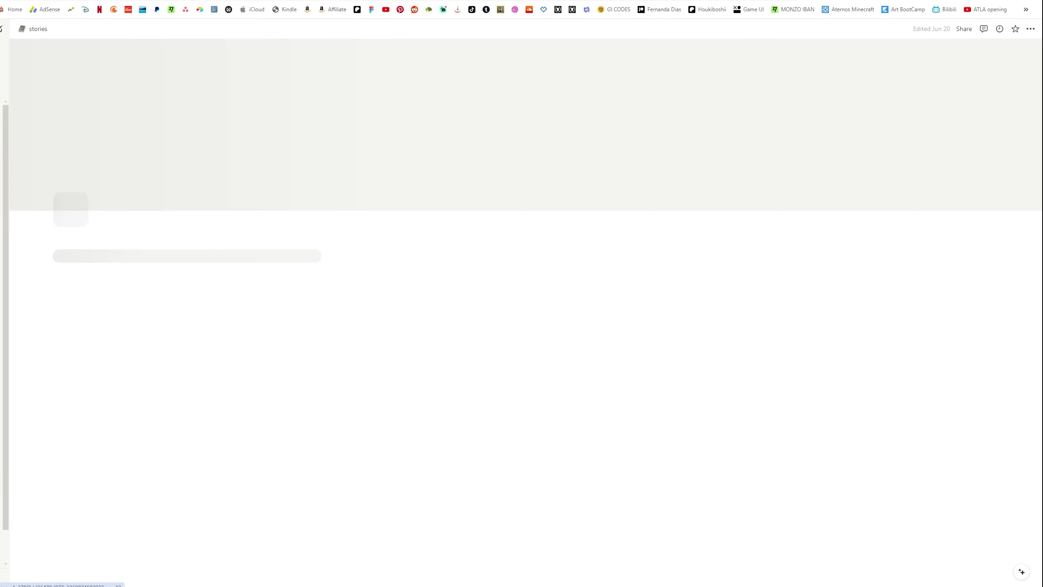